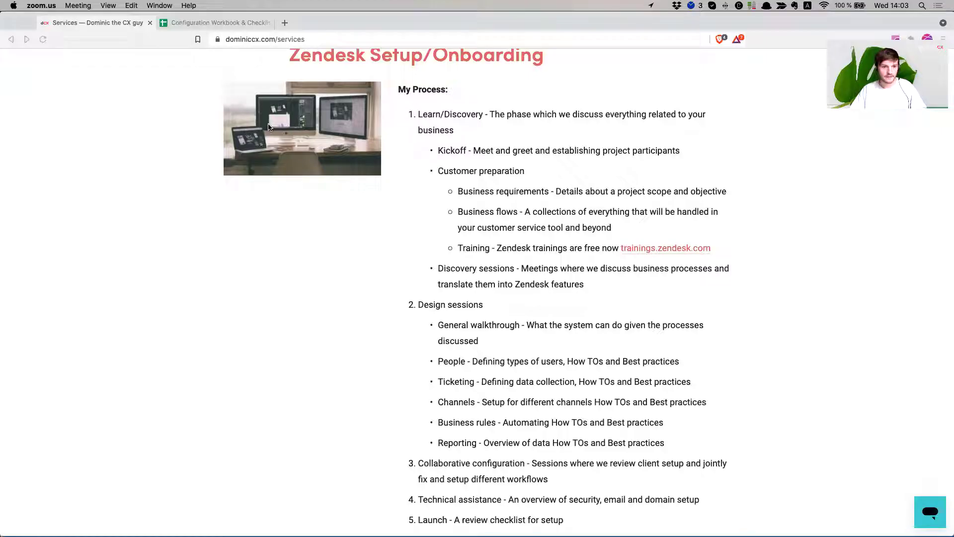
# Step: Scroll Brave's dominiccx.com services page to the My Process list and highlight the Business requirements step
pyautogui.click(276, 332)
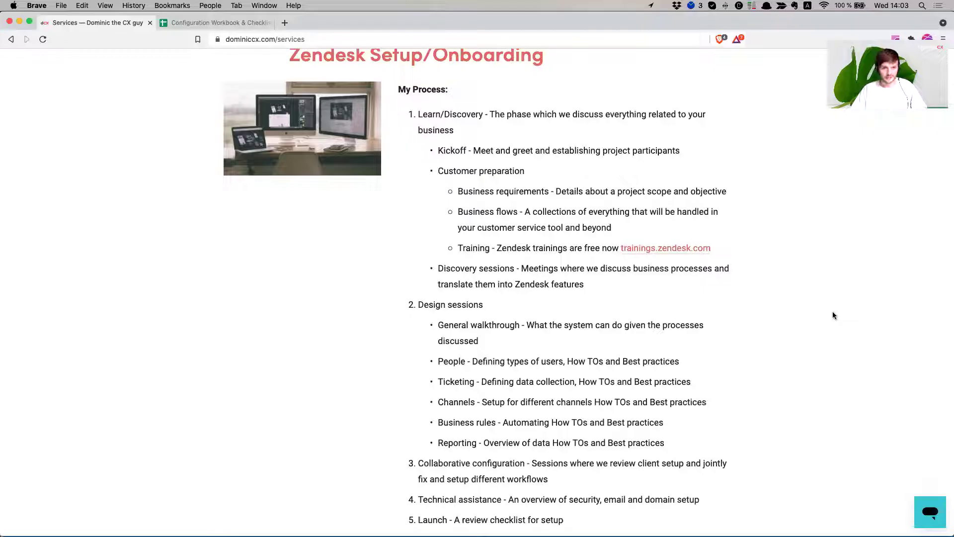
pyautogui.scroll(7, 693, 307)
pyautogui.scroll(8, 693, 307)
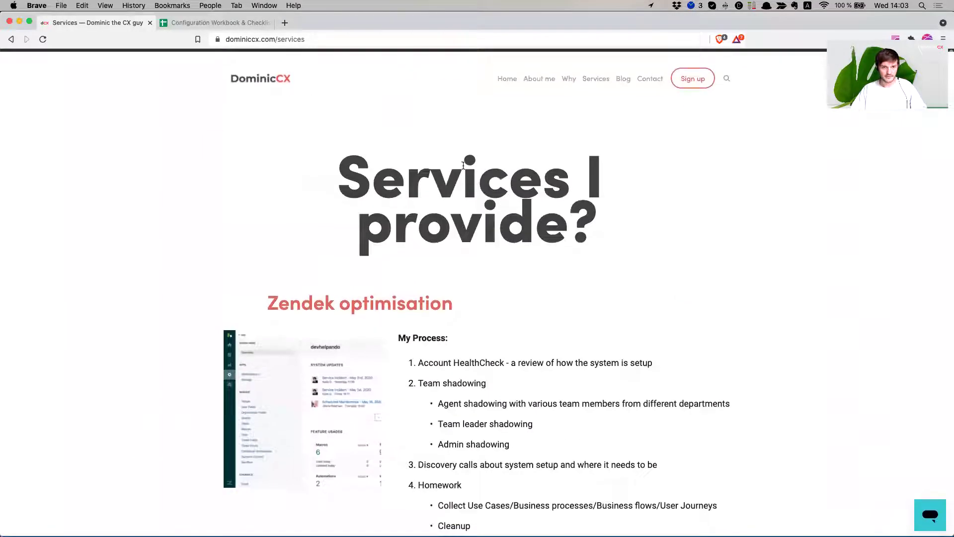
pyautogui.scroll(-15, 616, 311)
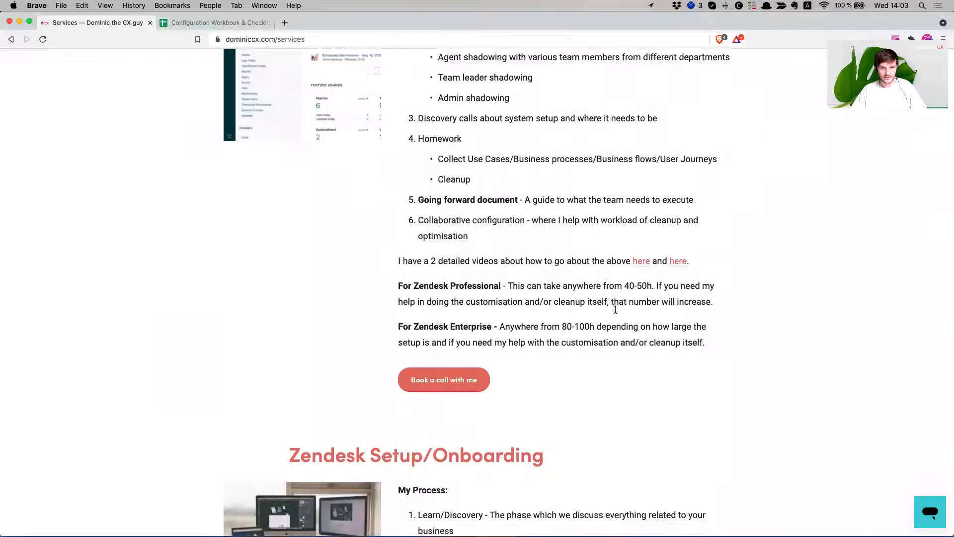
pyautogui.scroll(-1, 618, 310)
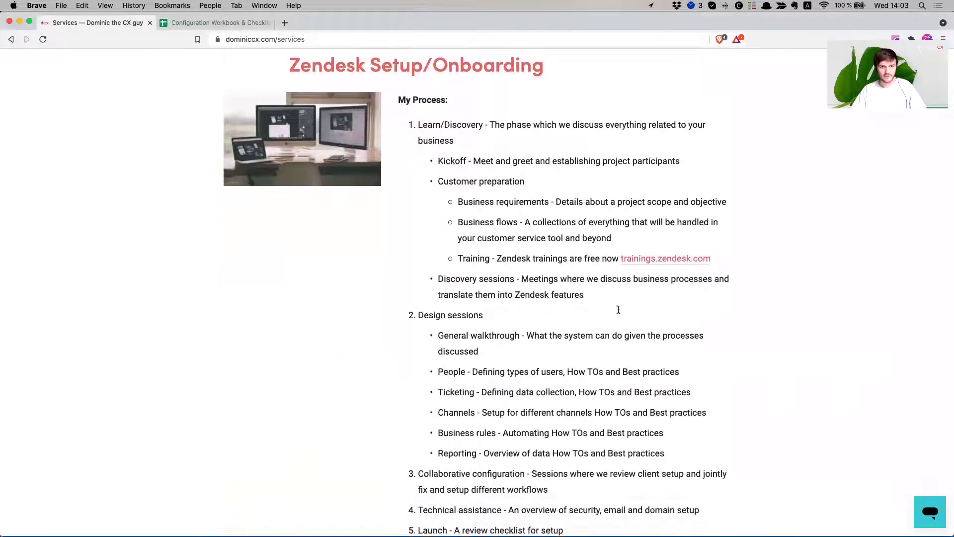
pyautogui.scroll(-1, 650, 187)
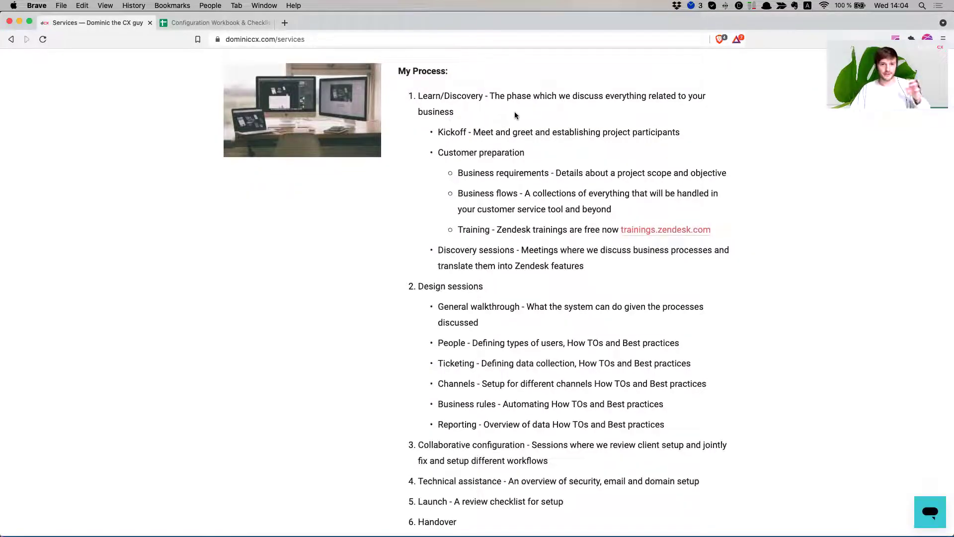
pyautogui.moveTo(458, 173); pyautogui.dragTo(557, 173)
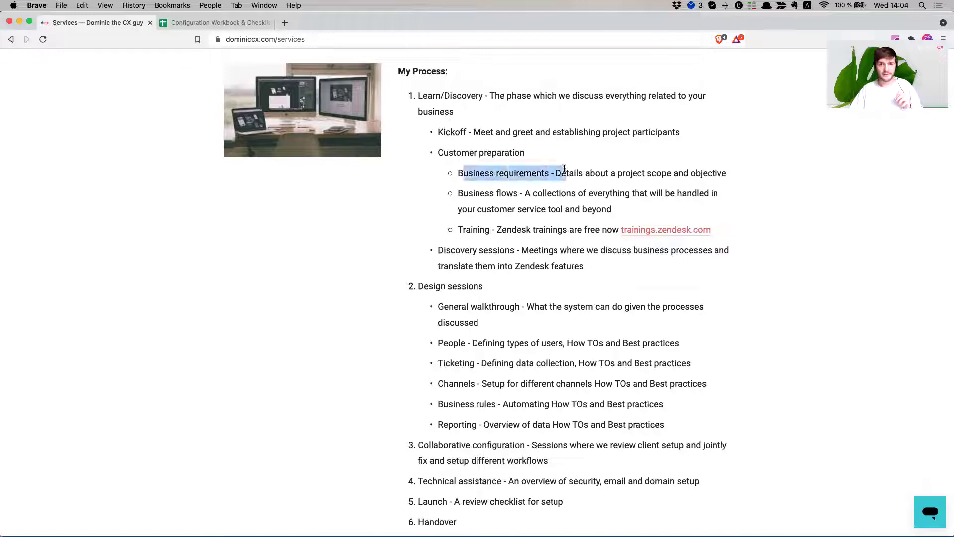
pyautogui.click(562, 171)
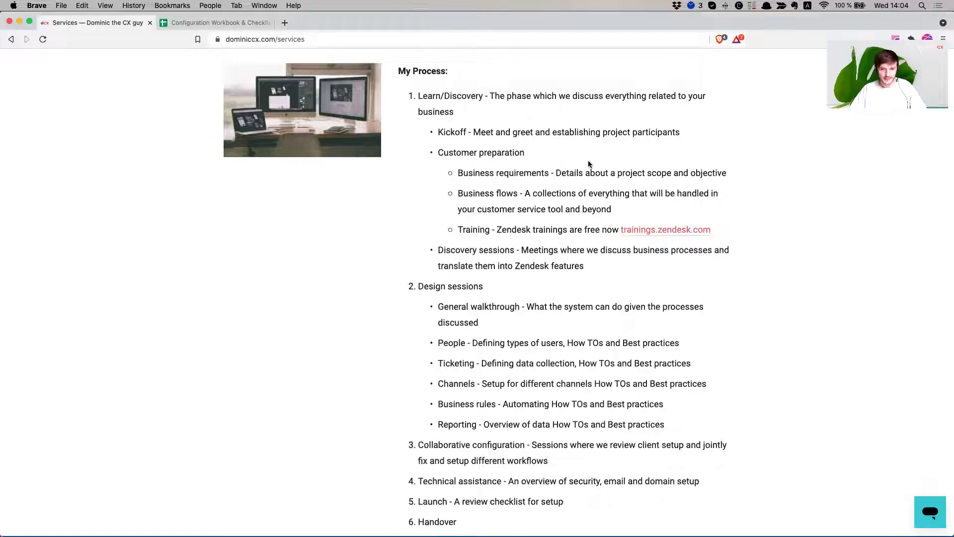
pyautogui.moveTo(417, 96); pyautogui.dragTo(513, 520)
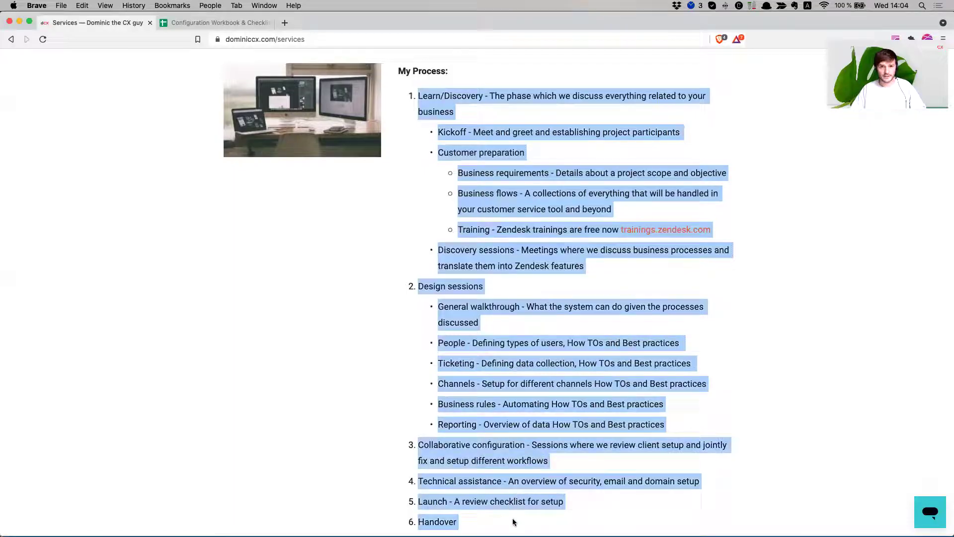
pyautogui.click(570, 421)
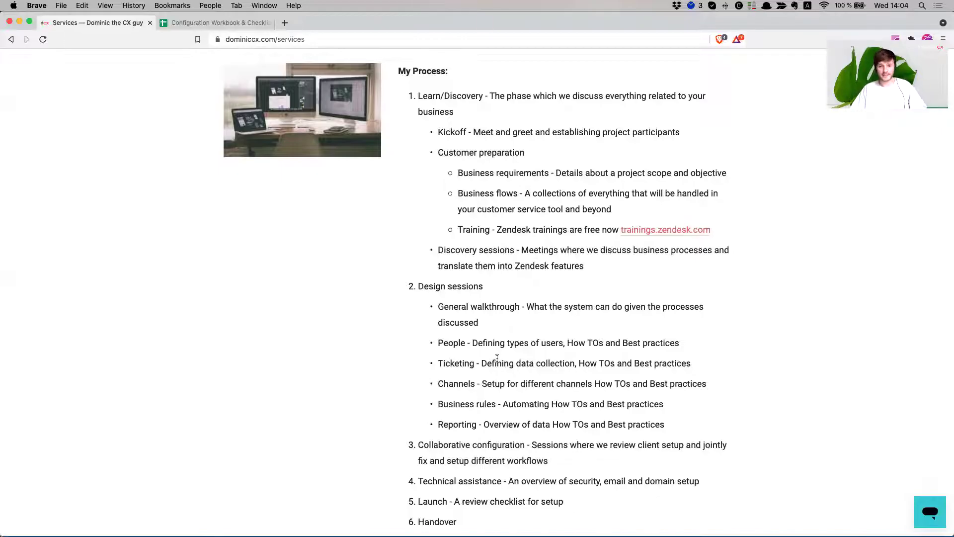
pyautogui.moveTo(456, 171); pyautogui.dragTo(720, 176)
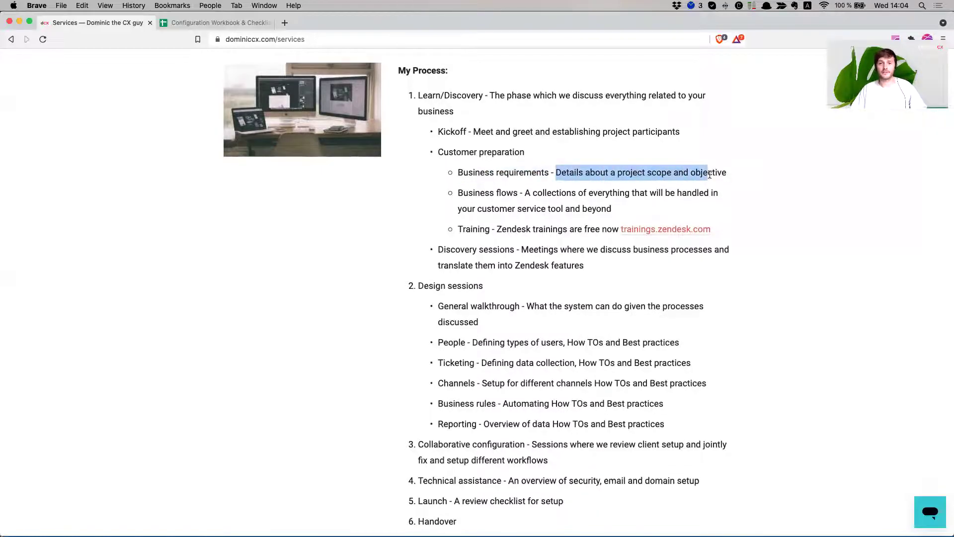
pyautogui.click(691, 175)
pyautogui.moveTo(463, 173); pyautogui.dragTo(535, 177)
pyautogui.scroll(1, 535, 179)
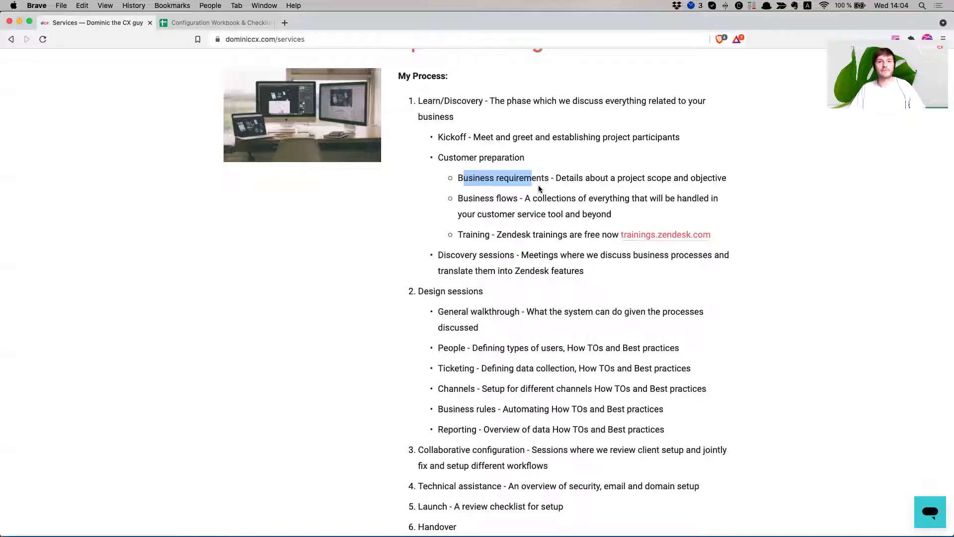
pyautogui.click(528, 191)
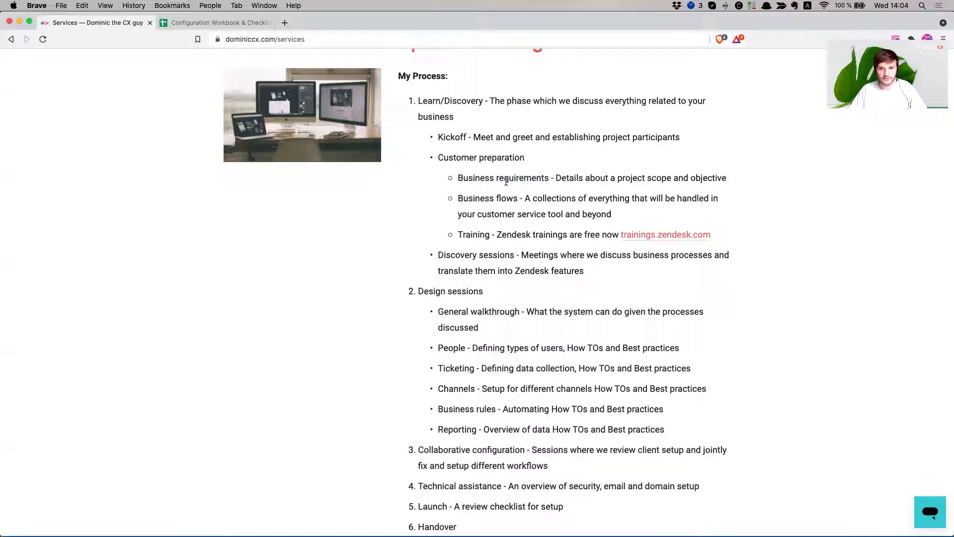
# Step: Switch to the Configuration Workbook & Checklist and point out the goals task, summary statement row and SWOT task
pyautogui.click(245, 29)
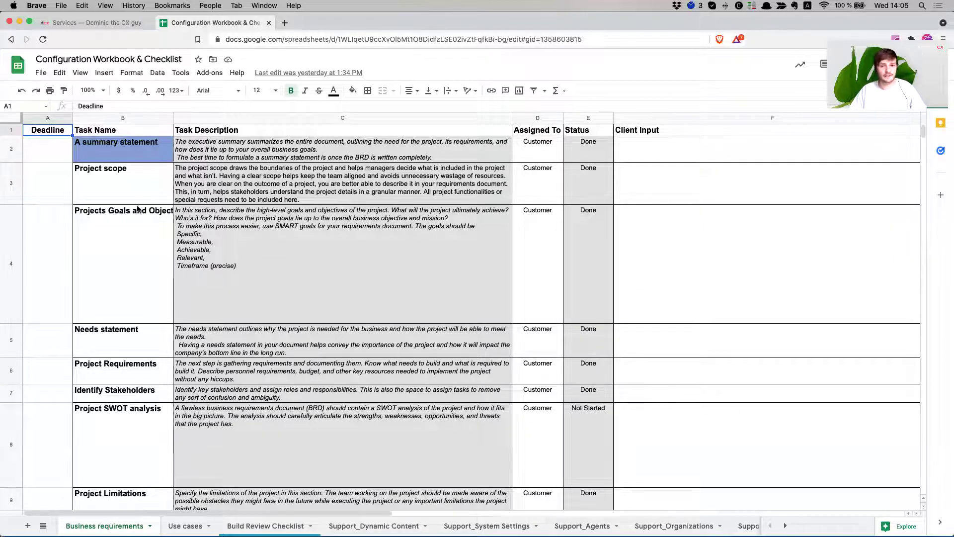
pyautogui.click(160, 206)
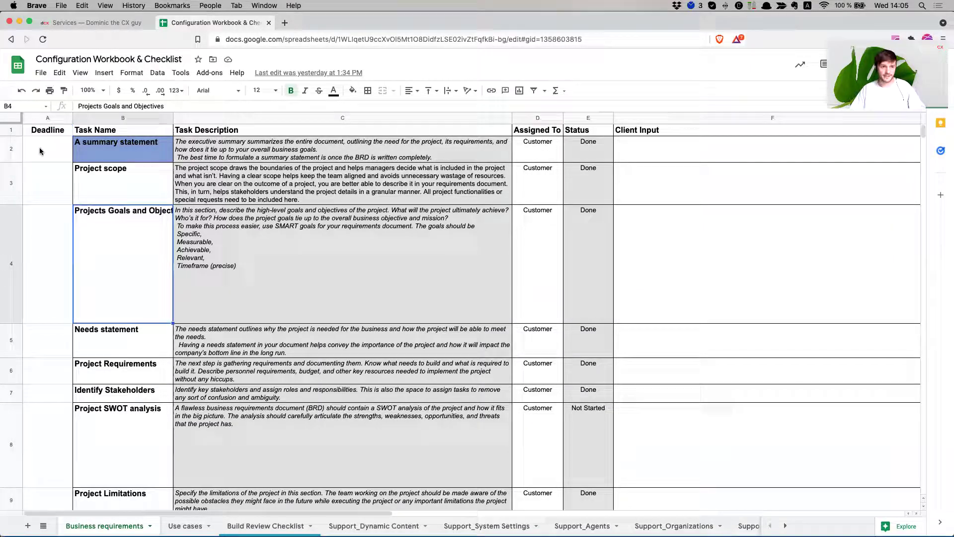
pyautogui.moveTo(44, 152); pyautogui.dragTo(607, 161)
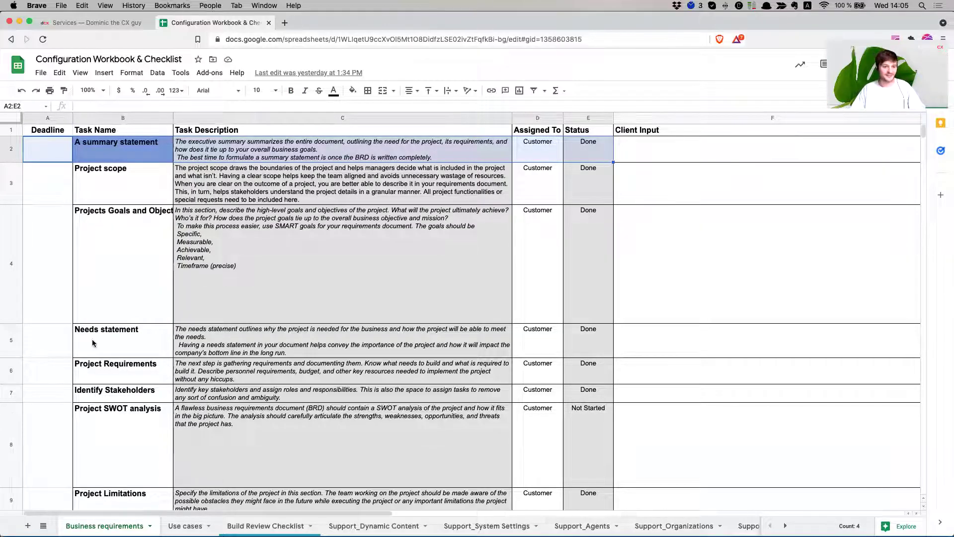
pyautogui.click(139, 434)
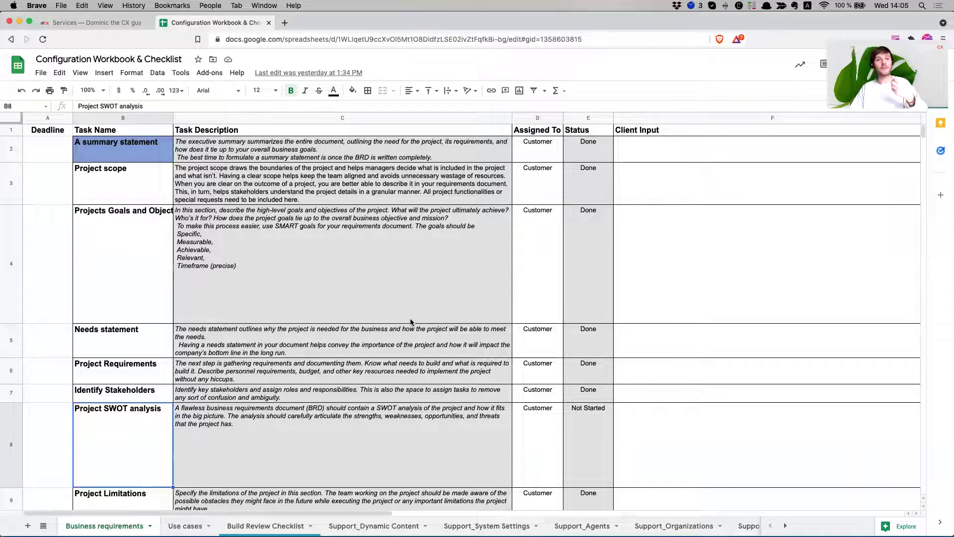
pyautogui.click(389, 331)
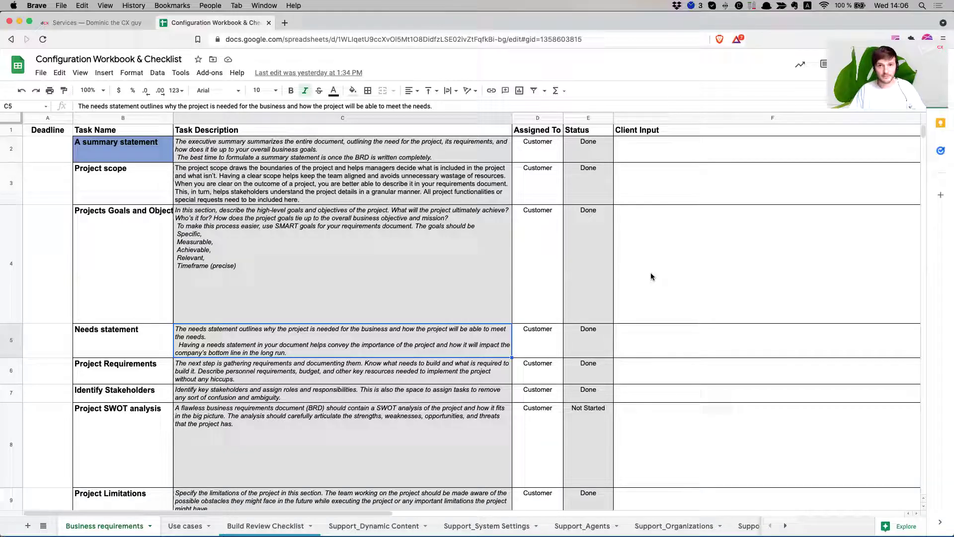
pyautogui.moveTo(314, 204); pyautogui.dragTo(411, 354)
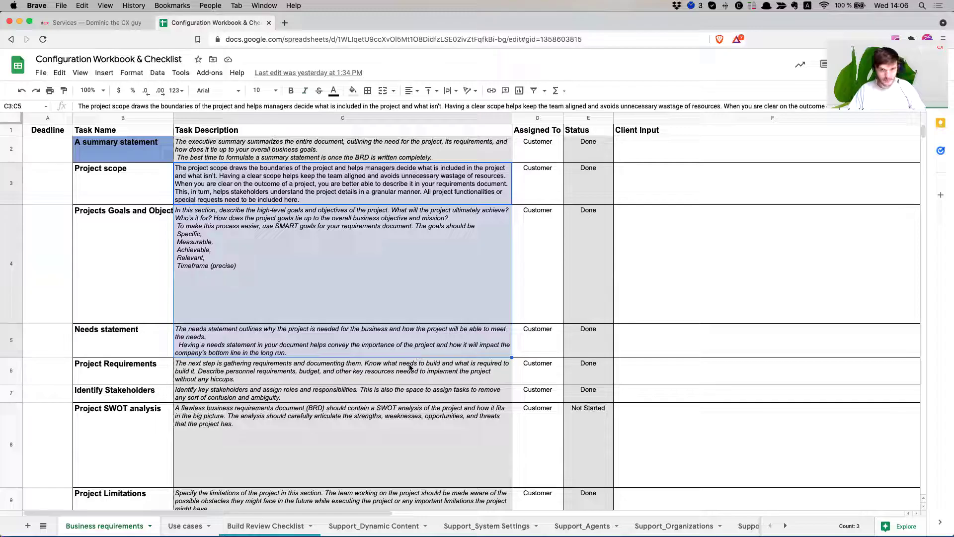
pyautogui.click(401, 156)
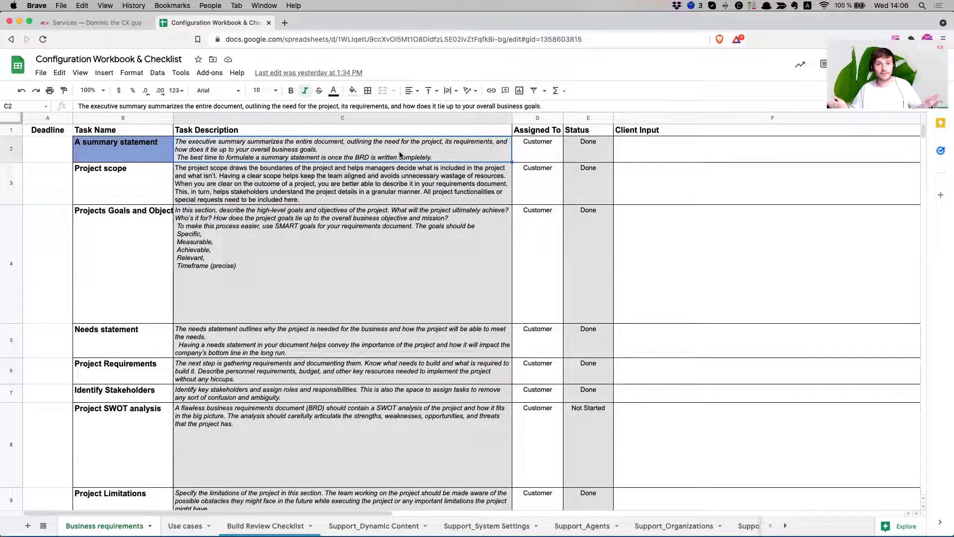
pyautogui.click(309, 178)
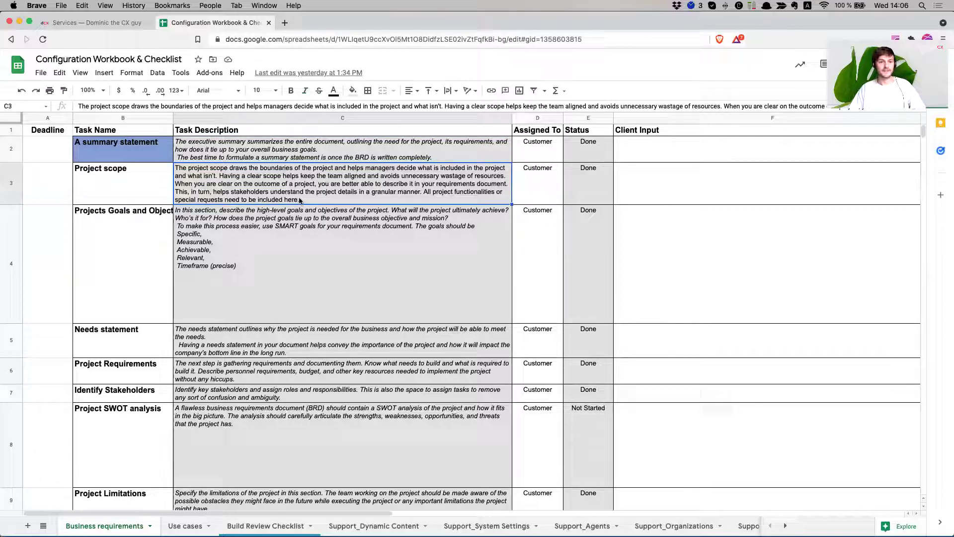
pyautogui.click(114, 153)
pyautogui.click(175, 153)
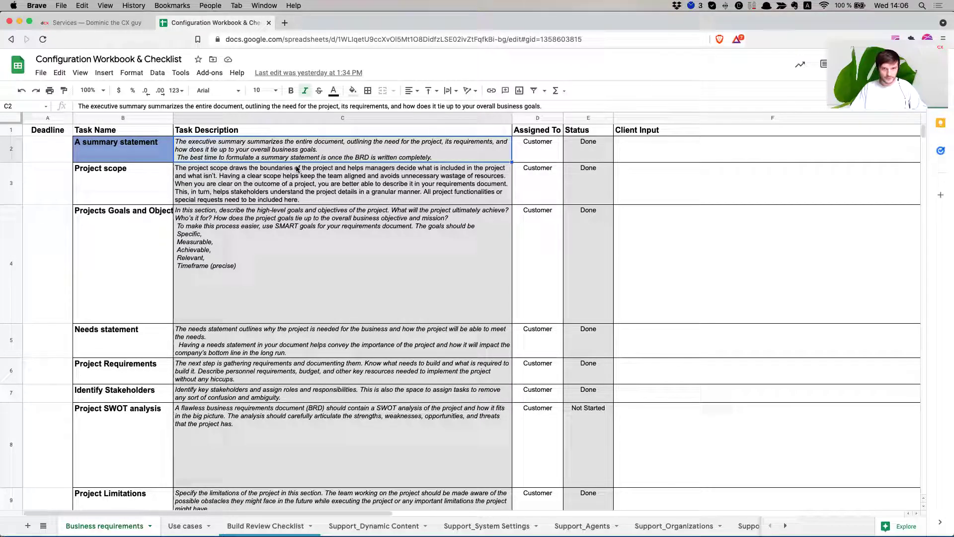
pyautogui.click(682, 158)
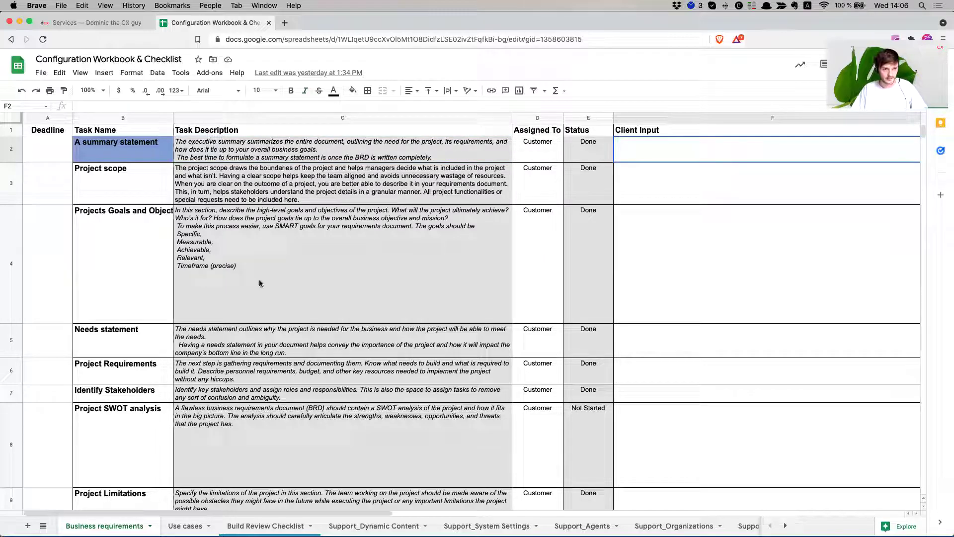
pyautogui.click(141, 184)
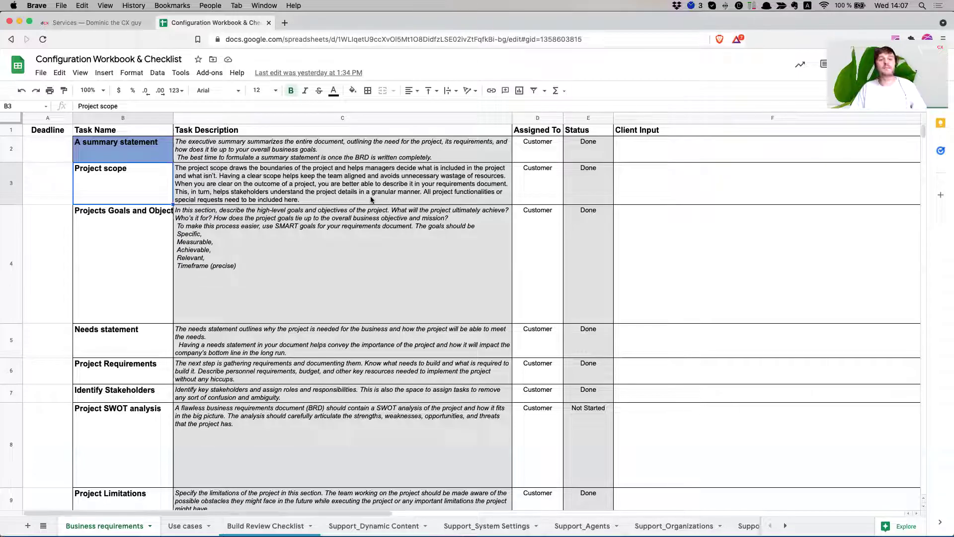
pyautogui.press('Down')
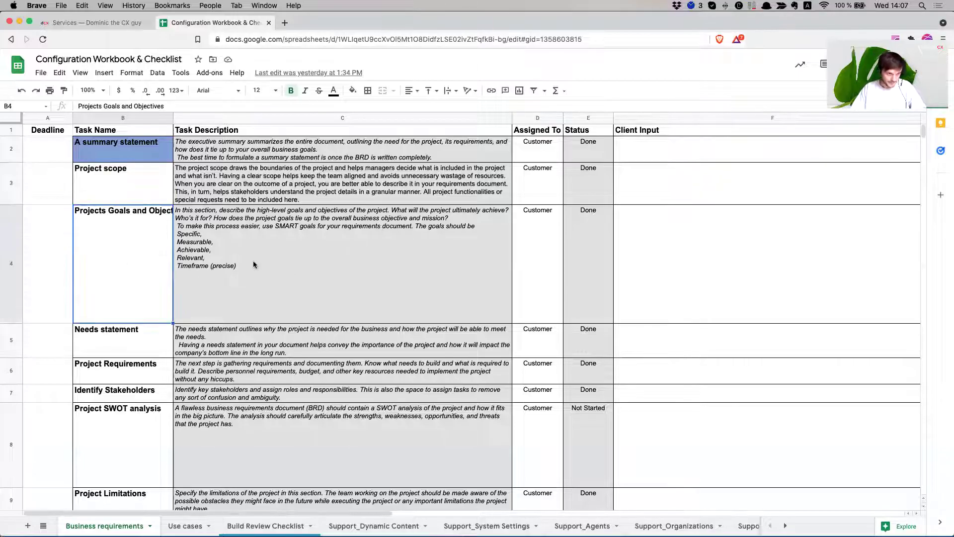
# Step: Widen column B and select the Projects Goals and Objectives description in C4
pyautogui.moveTo(173, 117); pyautogui.dragTo(218, 117)
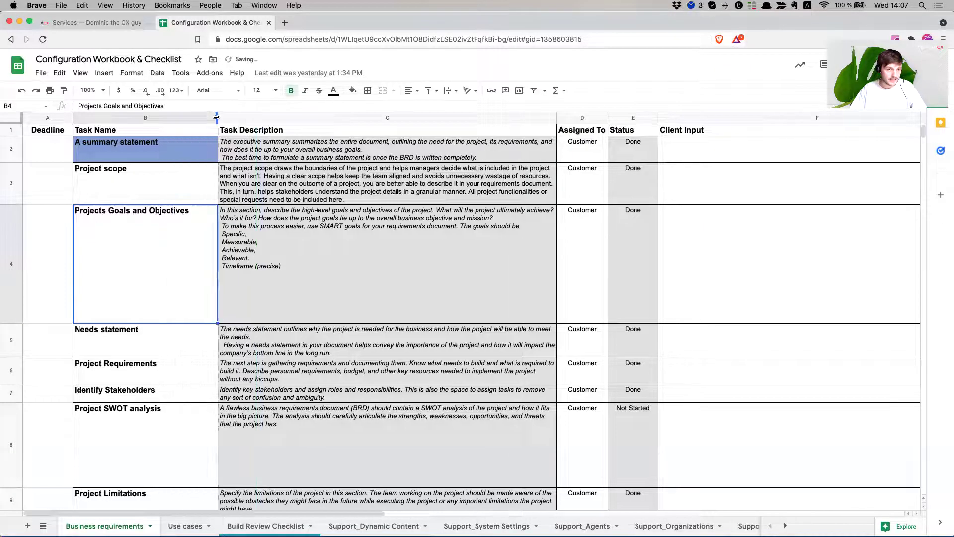
pyautogui.click(299, 230)
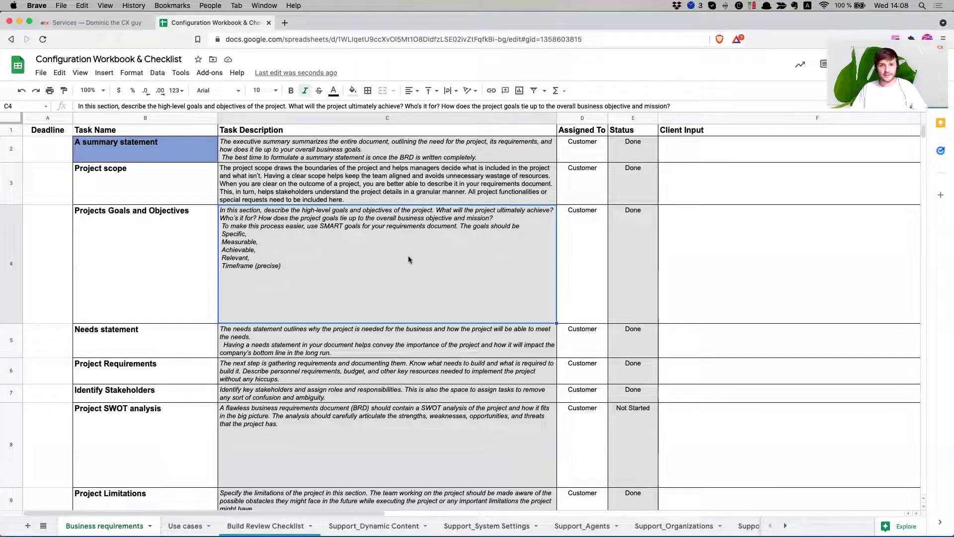
pyautogui.click(115, 332)
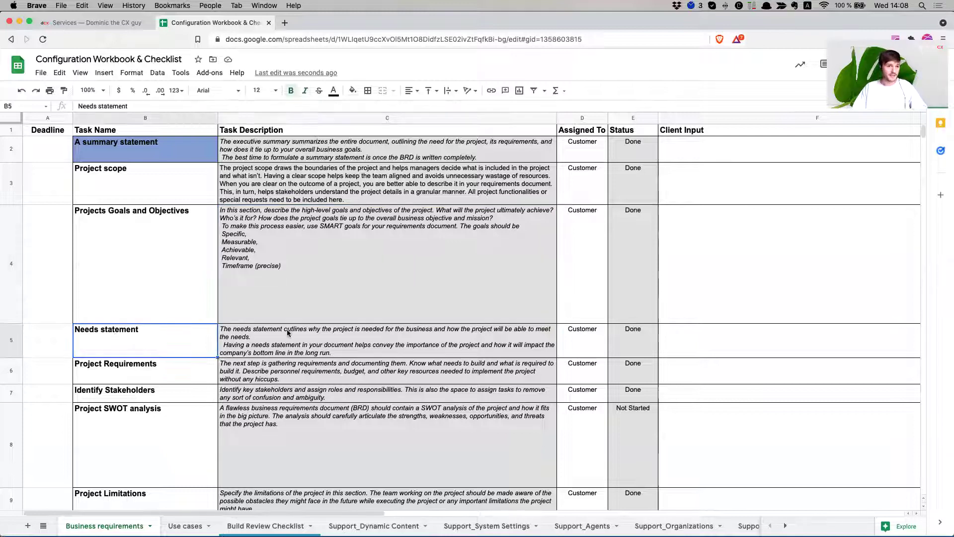
pyautogui.click(318, 331)
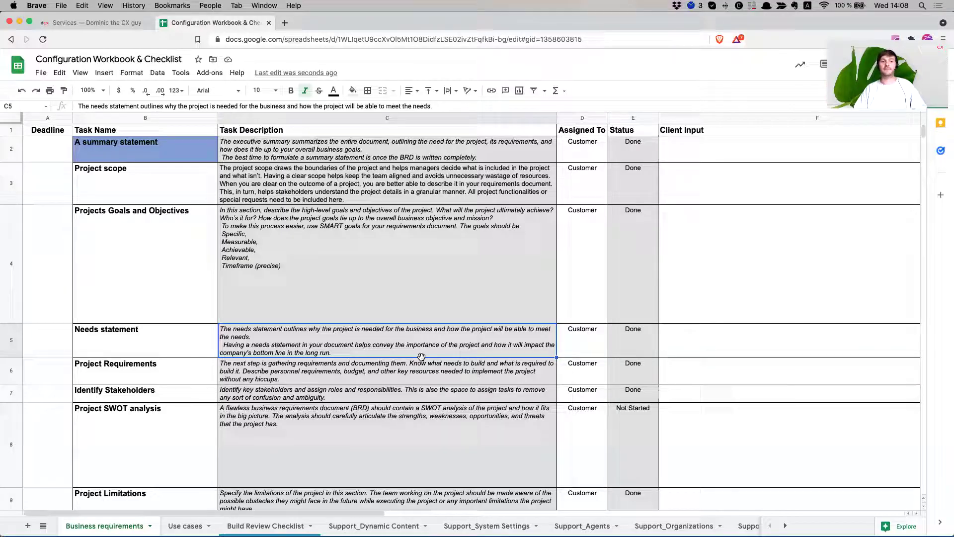
pyautogui.click(121, 399)
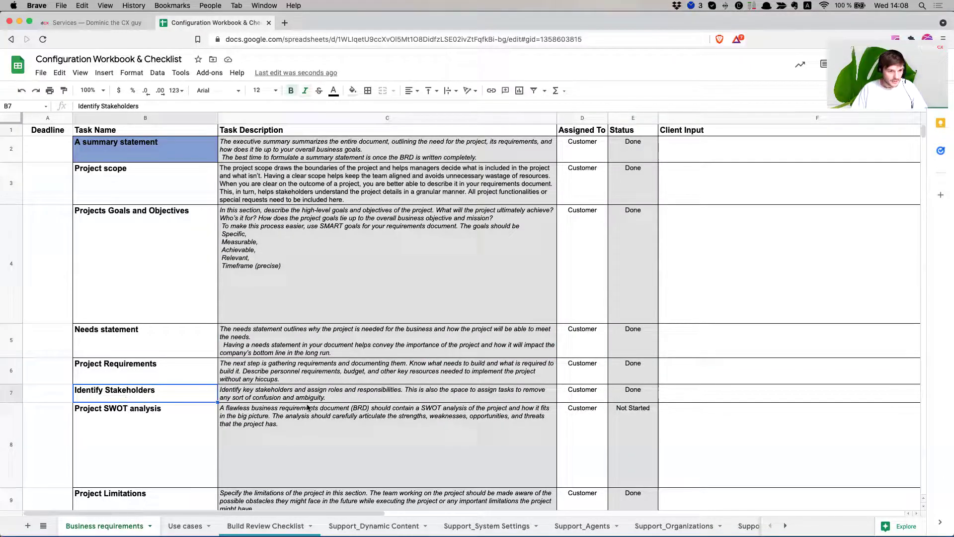
pyautogui.click(328, 399)
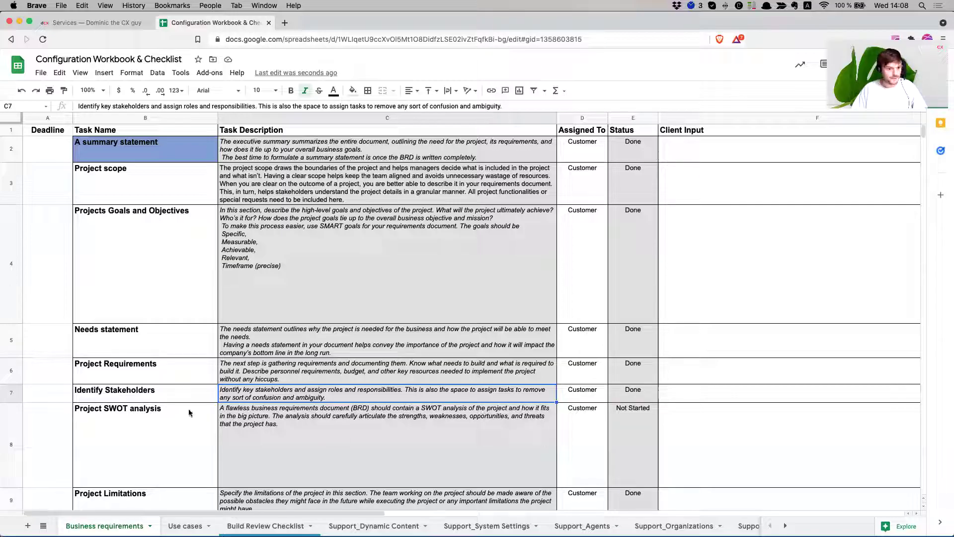
pyautogui.click(133, 366)
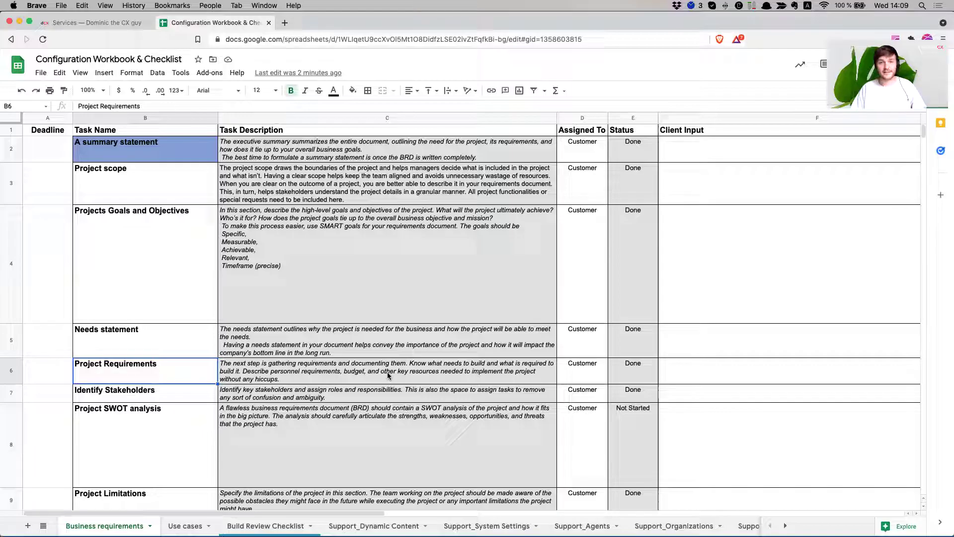
pyautogui.click(175, 393)
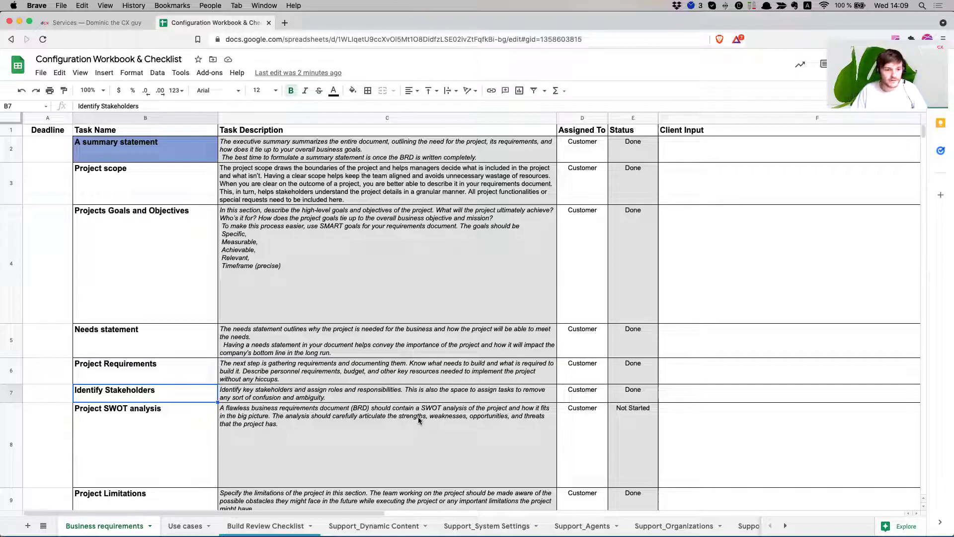
pyautogui.click(162, 424)
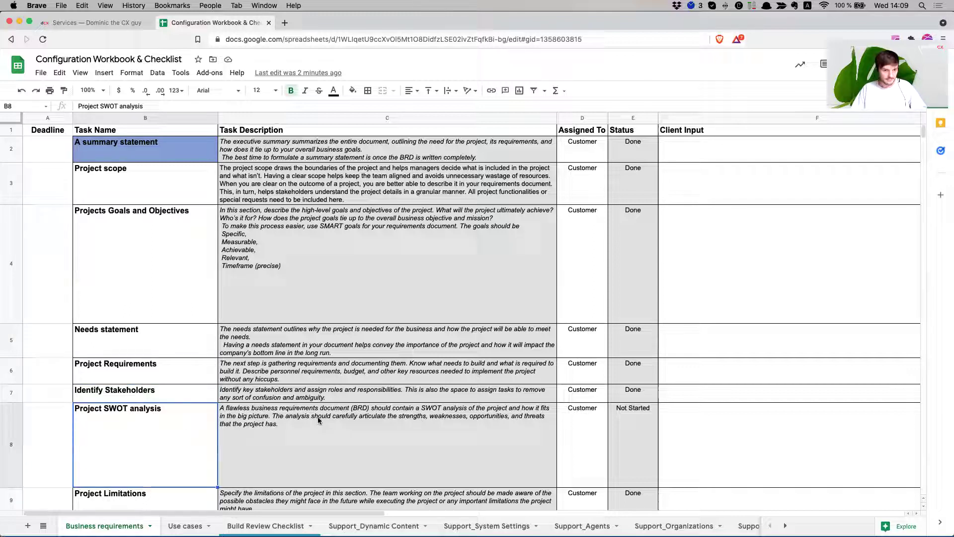
pyautogui.scroll(-4, 336, 418)
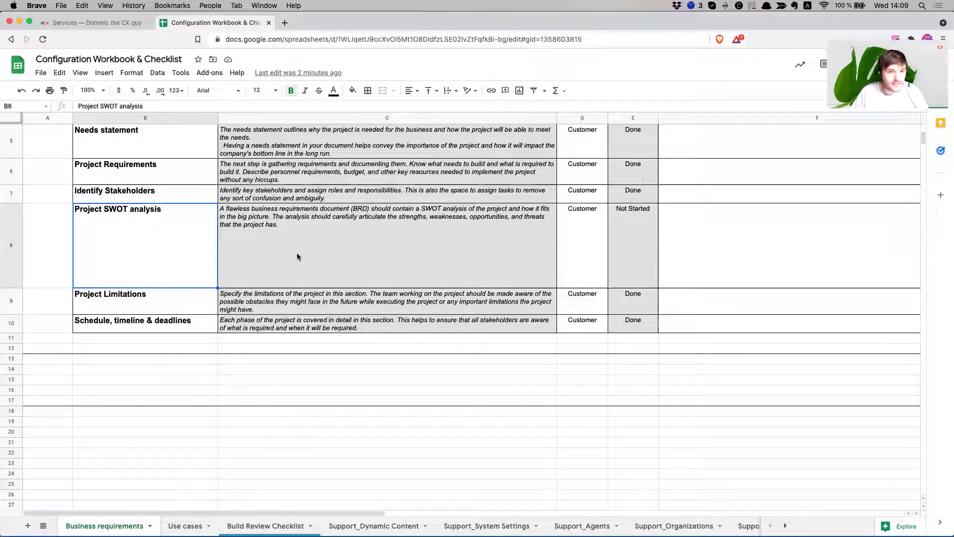
pyautogui.click(327, 249)
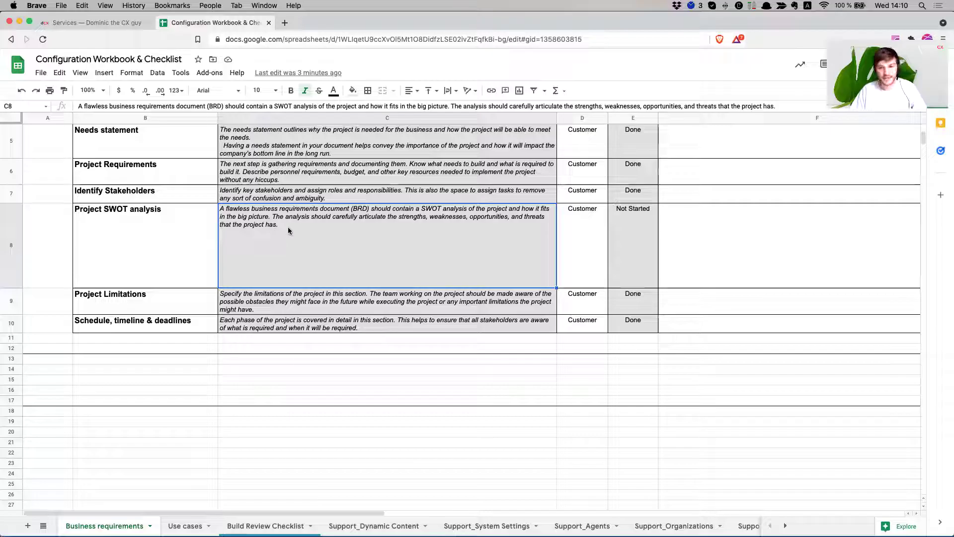
pyautogui.click(118, 309)
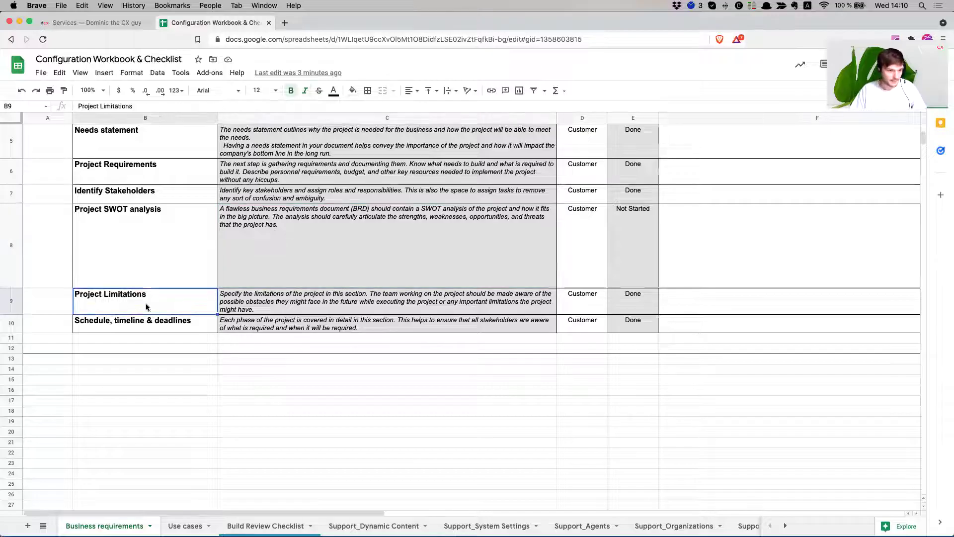
pyautogui.click(319, 305)
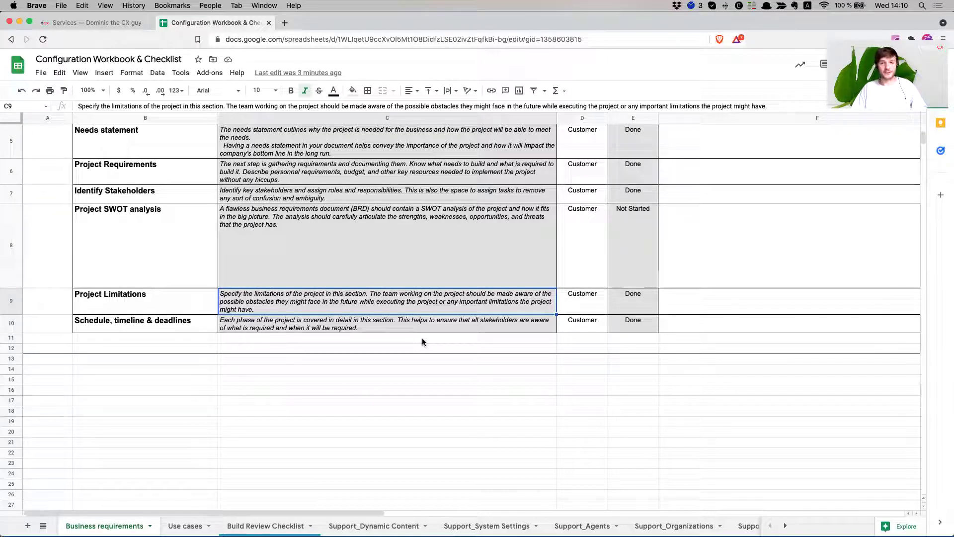
pyautogui.click(143, 322)
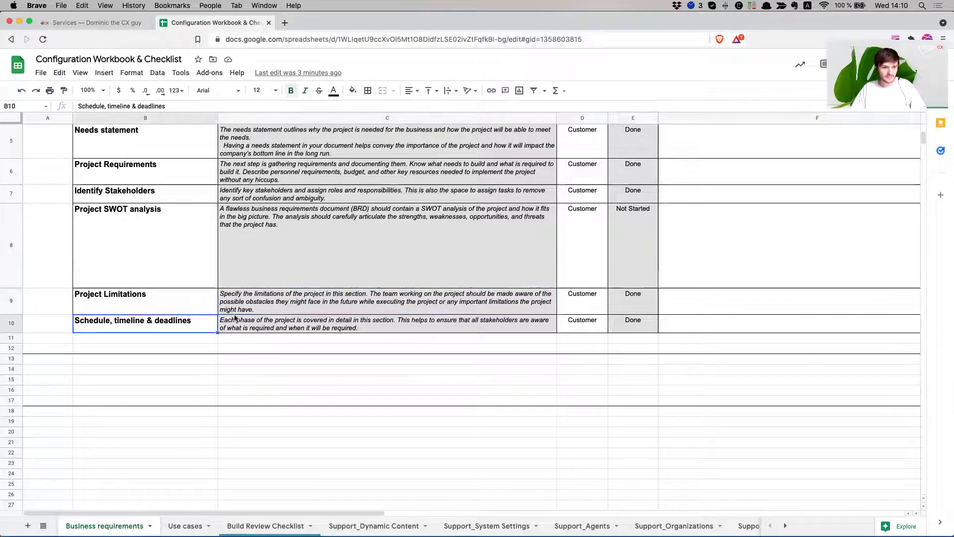
pyautogui.click(287, 324)
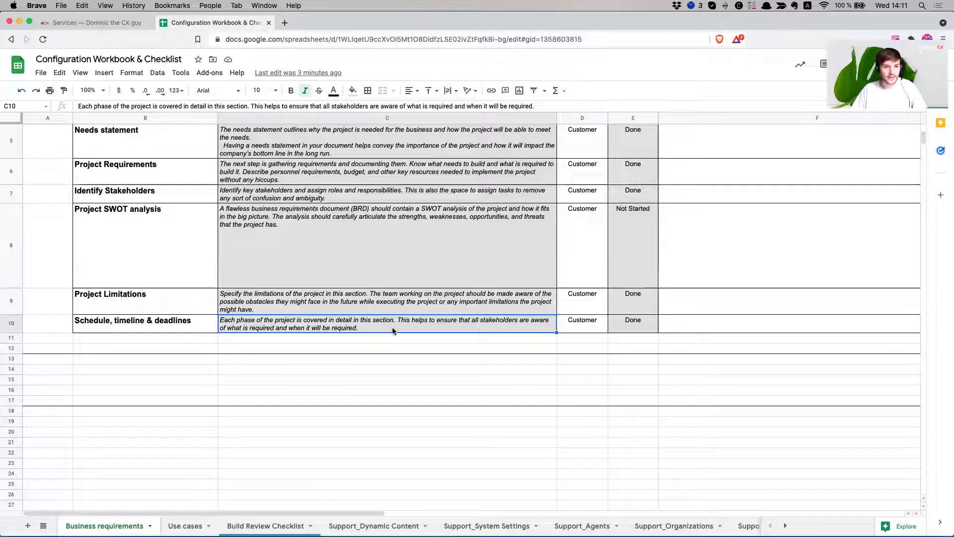
pyautogui.scroll(5, 382, 291)
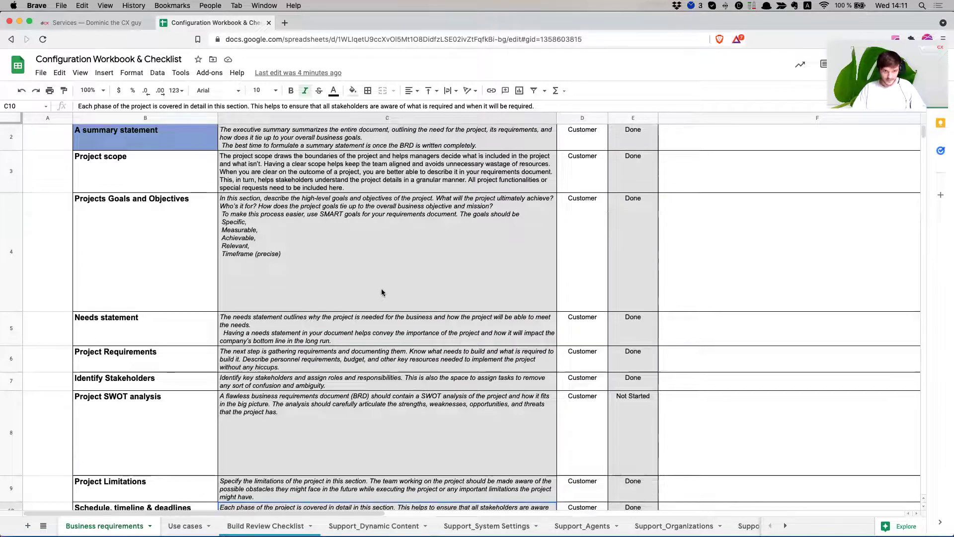
pyautogui.scroll(1, 381, 290)
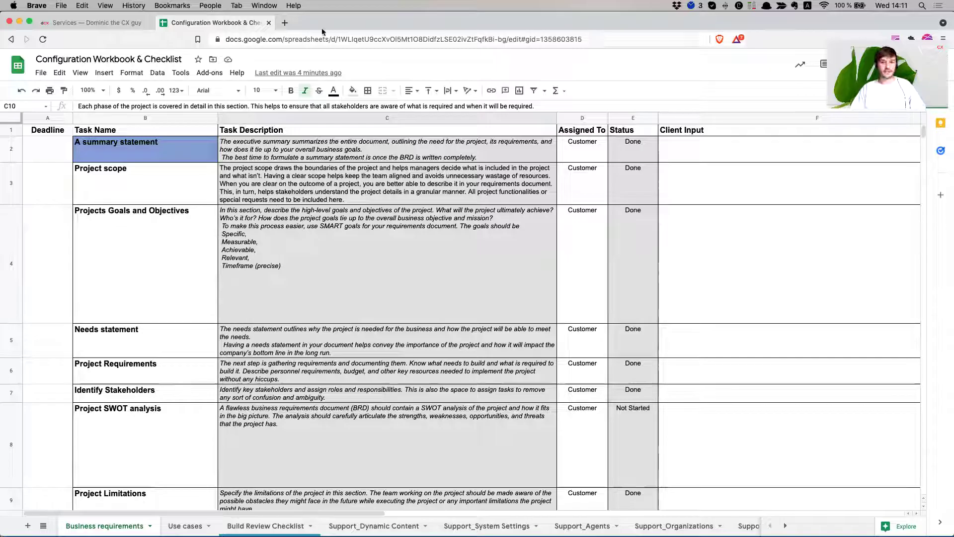